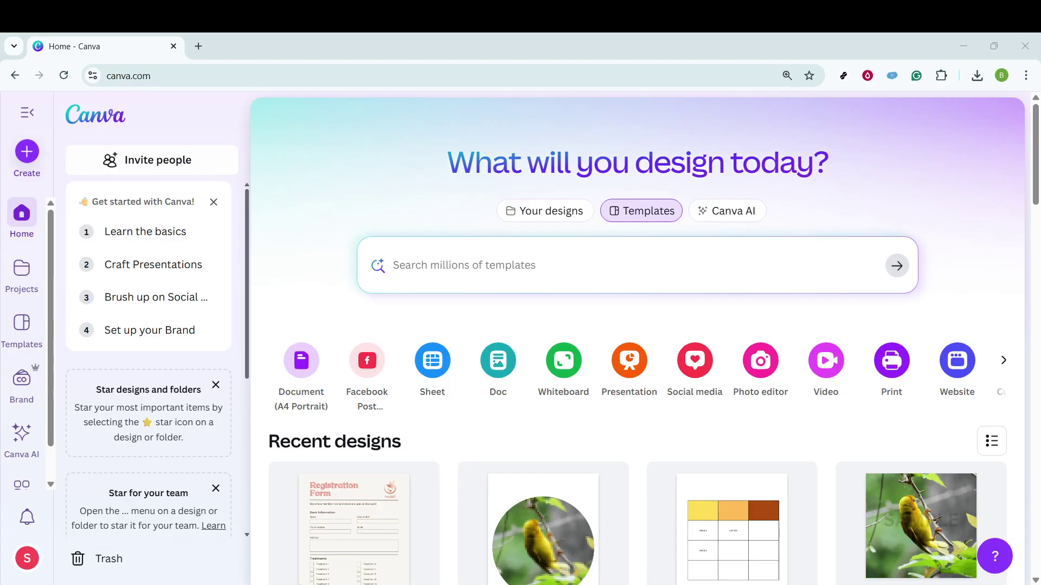
Search the template library for "logo".
{"action": "left_click", "coordinate": [642, 255]}
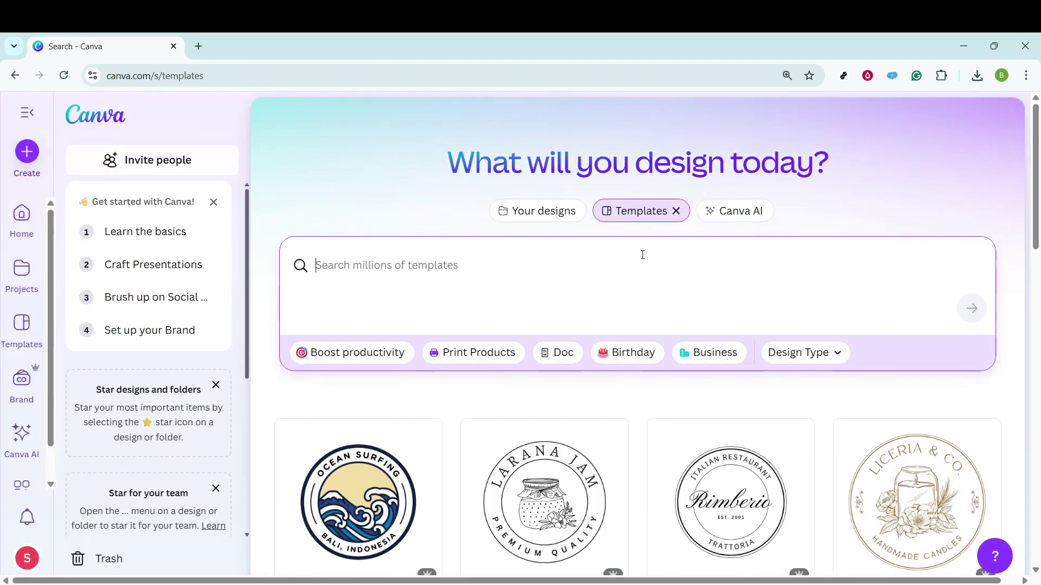
{"action": "type", "text": "logo"}
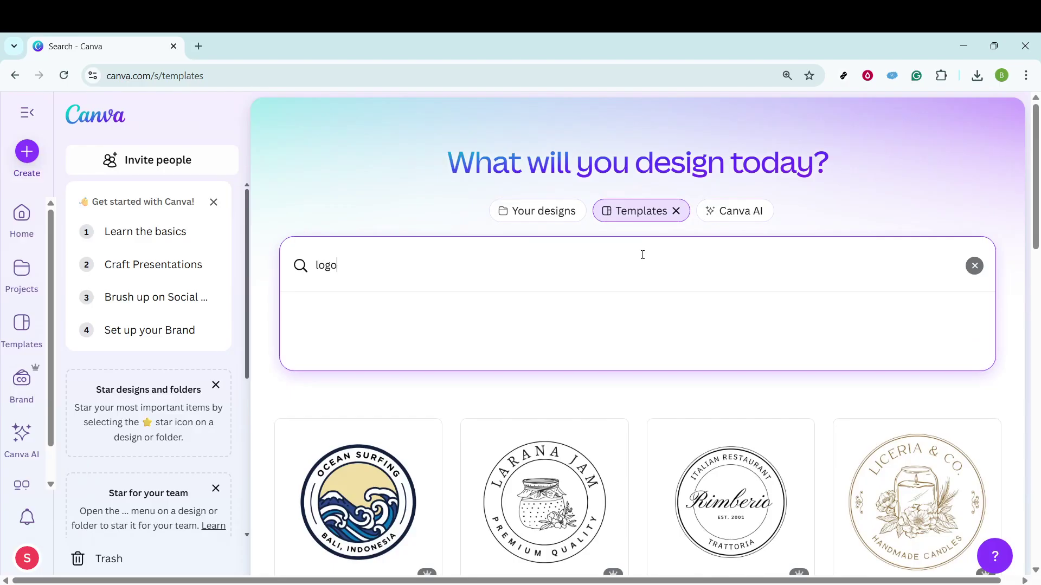
{"action": "key", "text": "Return"}
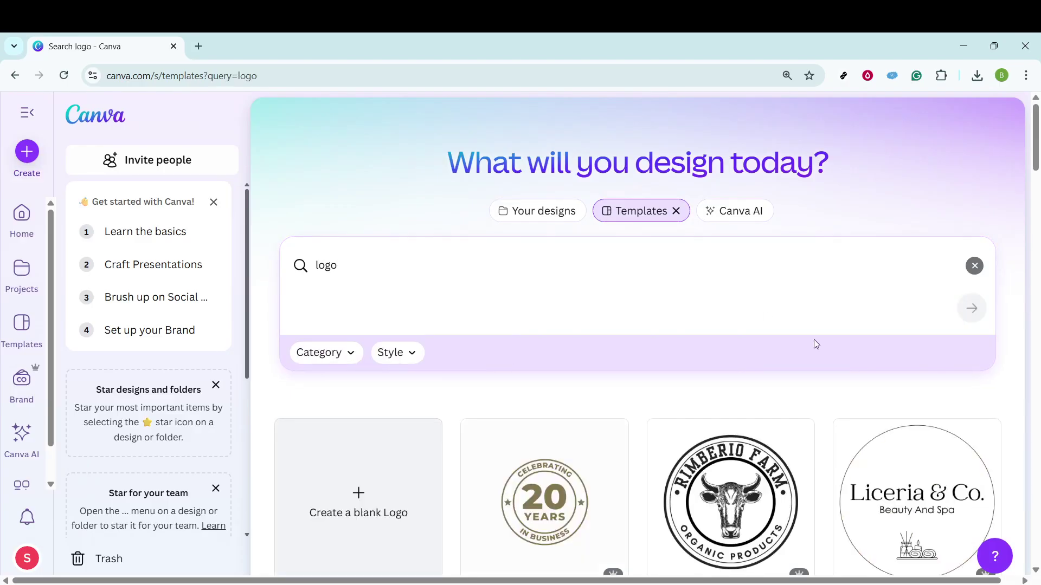
Find the Blue Waves Surfing Club Logo template among the results and open it for customizing.
{"action": "scroll", "coordinate": [814, 340], "scroll_direction": "down", "scroll_amount": 5}
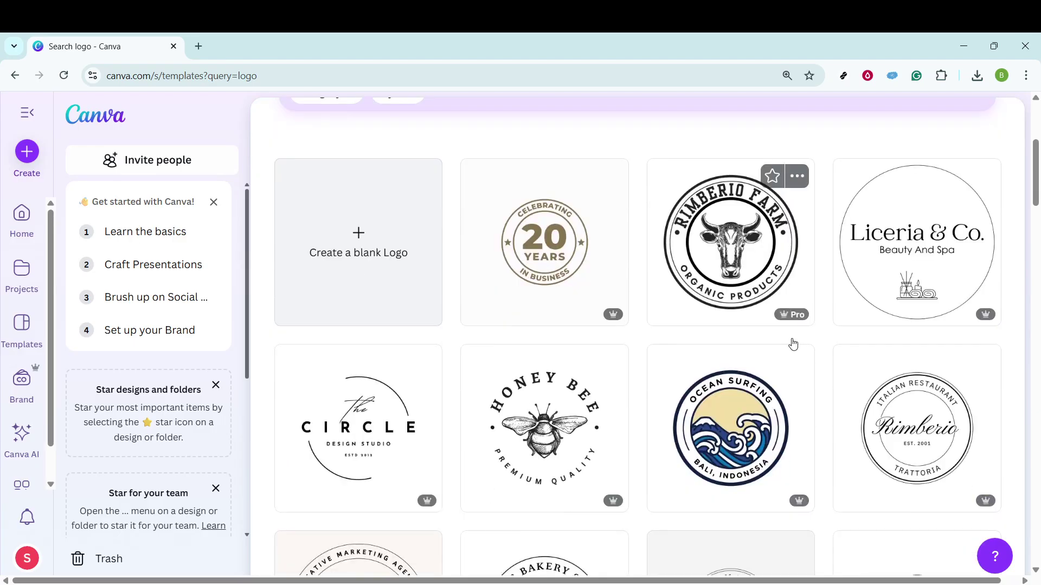
{"action": "scroll", "coordinate": [793, 344], "scroll_direction": "down", "scroll_amount": 4}
{"action": "scroll", "coordinate": [788, 341], "scroll_direction": "down", "scroll_amount": 3}
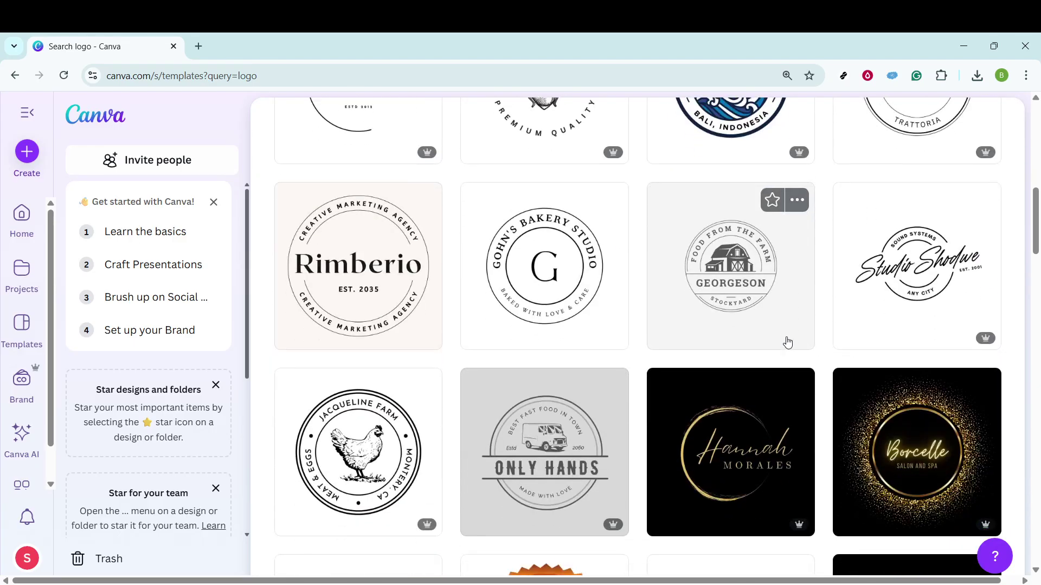
{"action": "scroll", "coordinate": [787, 341], "scroll_direction": "down", "scroll_amount": 3}
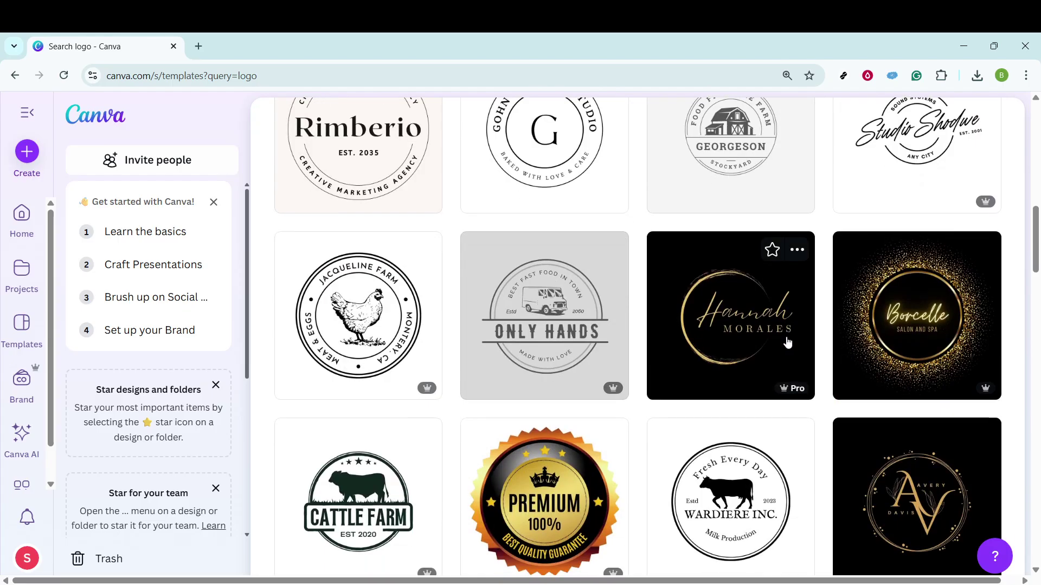
{"action": "scroll", "coordinate": [787, 342], "scroll_direction": "down", "scroll_amount": 3}
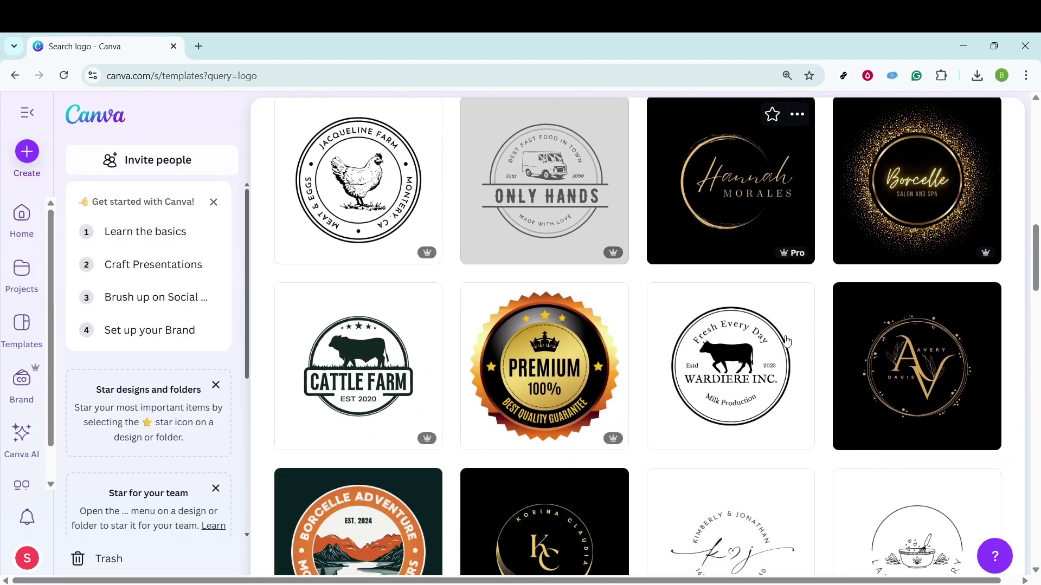
{"action": "scroll", "coordinate": [786, 342], "scroll_direction": "down", "scroll_amount": 3}
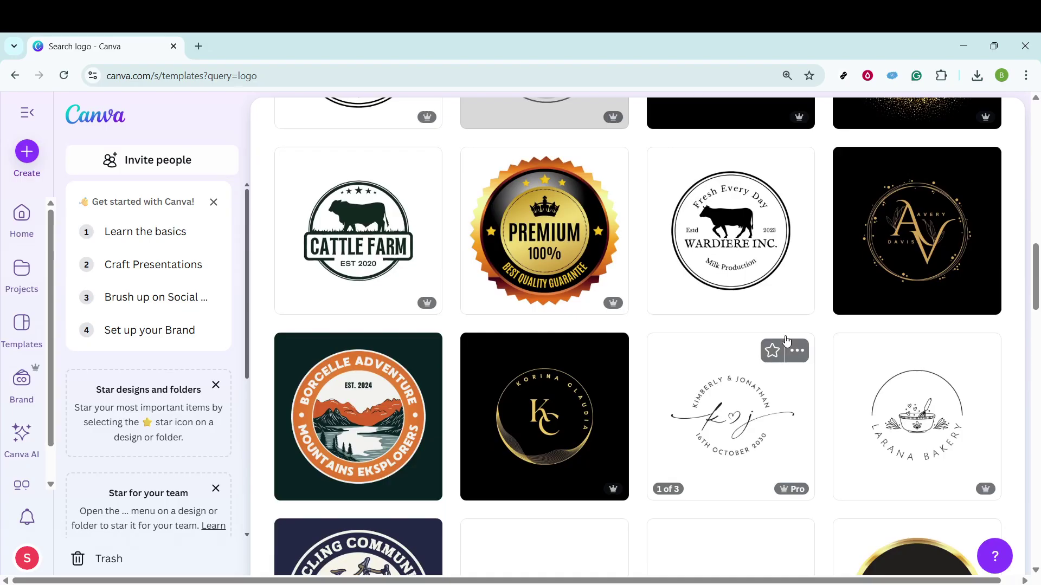
{"action": "scroll", "coordinate": [786, 342], "scroll_direction": "down", "scroll_amount": 3}
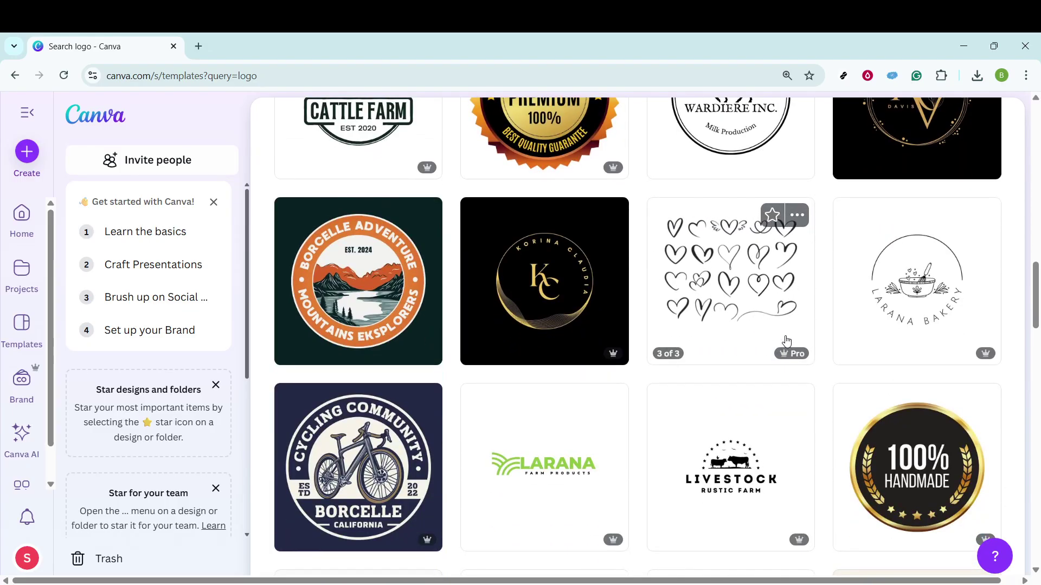
{"action": "scroll", "coordinate": [785, 341], "scroll_direction": "down", "scroll_amount": 4}
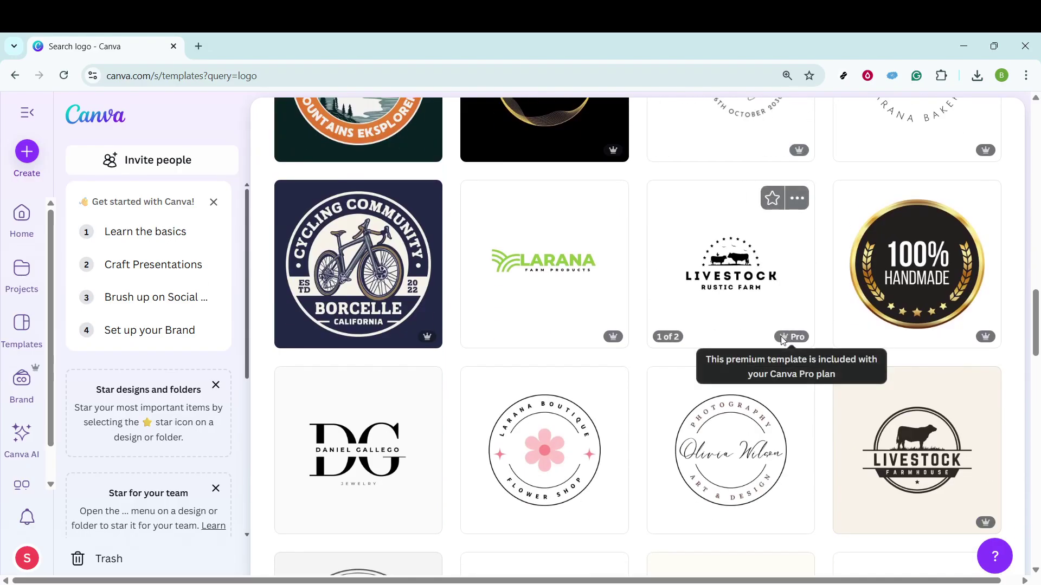
{"action": "scroll", "coordinate": [777, 336], "scroll_direction": "down", "scroll_amount": 5}
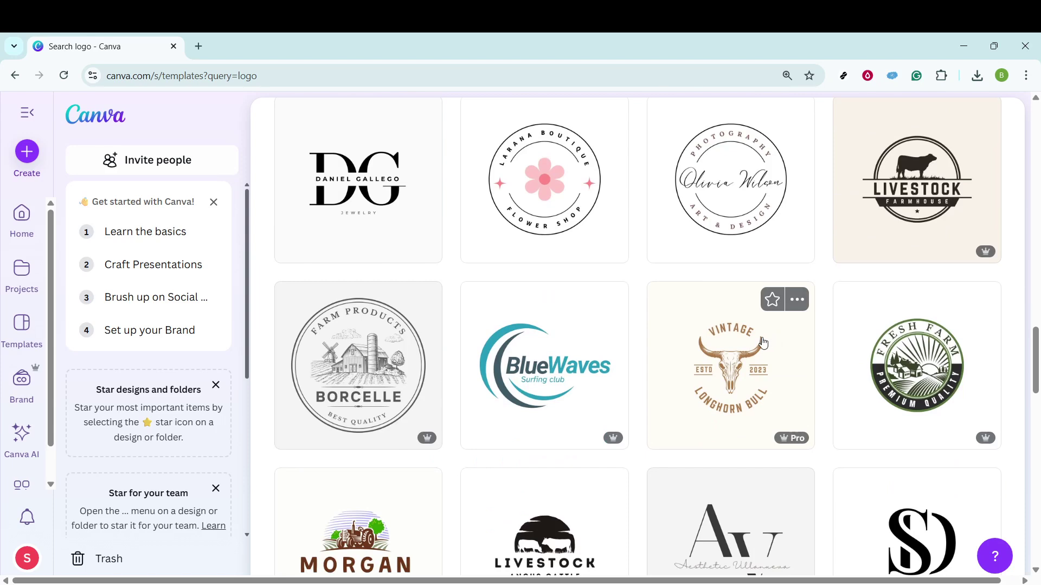
{"action": "left_click", "coordinate": [571, 360]}
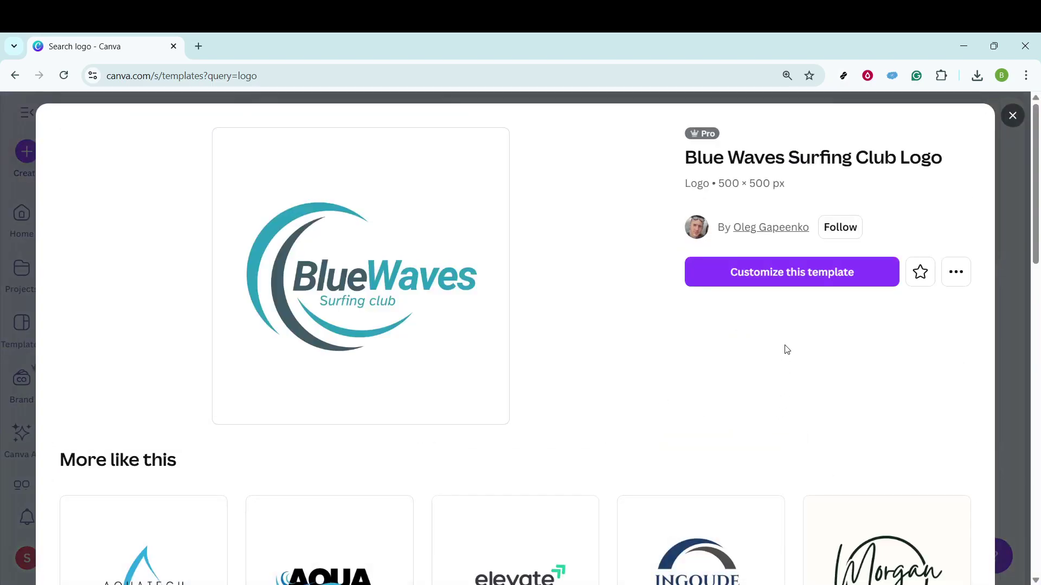
{"action": "left_click", "coordinate": [789, 275]}
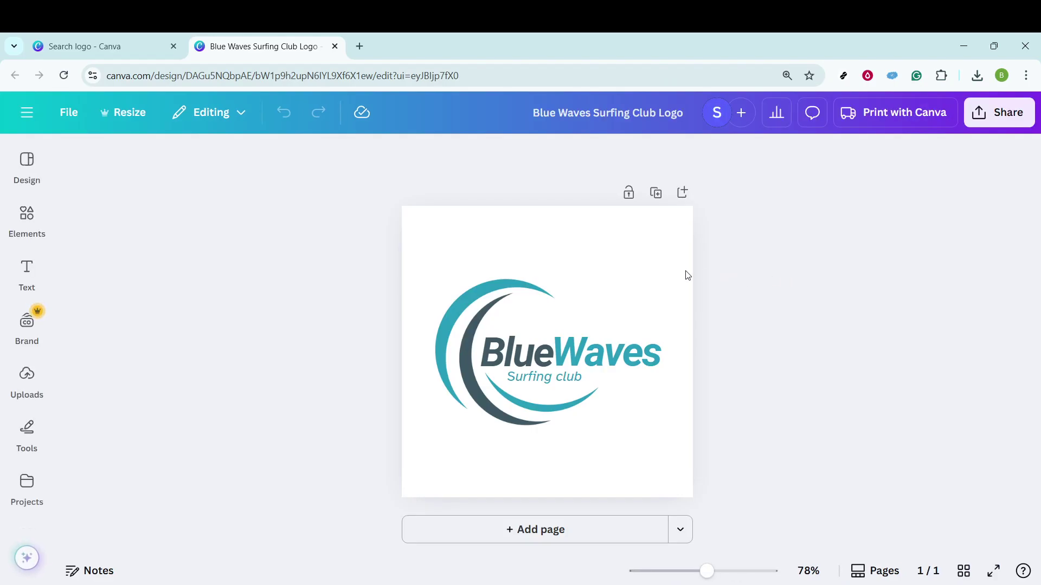
Look through the suggested logo templates, then the available color palettes and recent design styles for the page.
{"action": "left_click", "coordinate": [606, 281]}
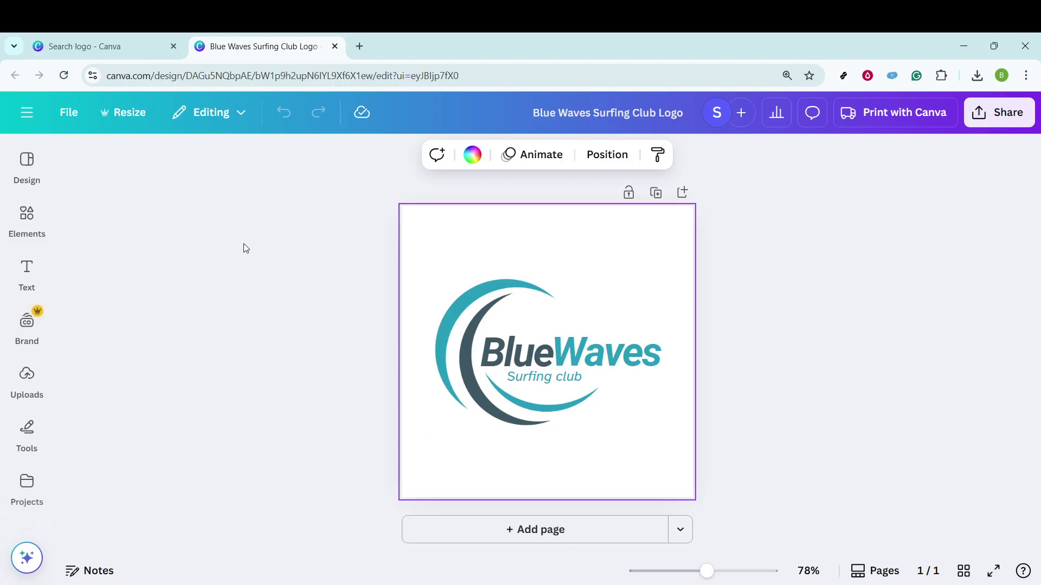
{"action": "left_click", "coordinate": [28, 163]}
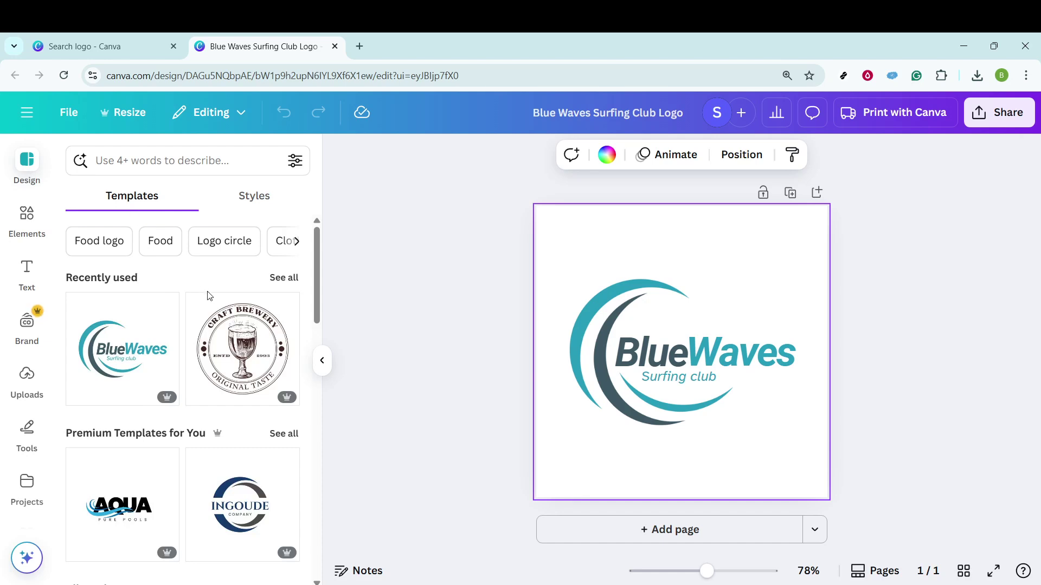
{"action": "scroll", "coordinate": [210, 303], "scroll_direction": "down", "scroll_amount": 4}
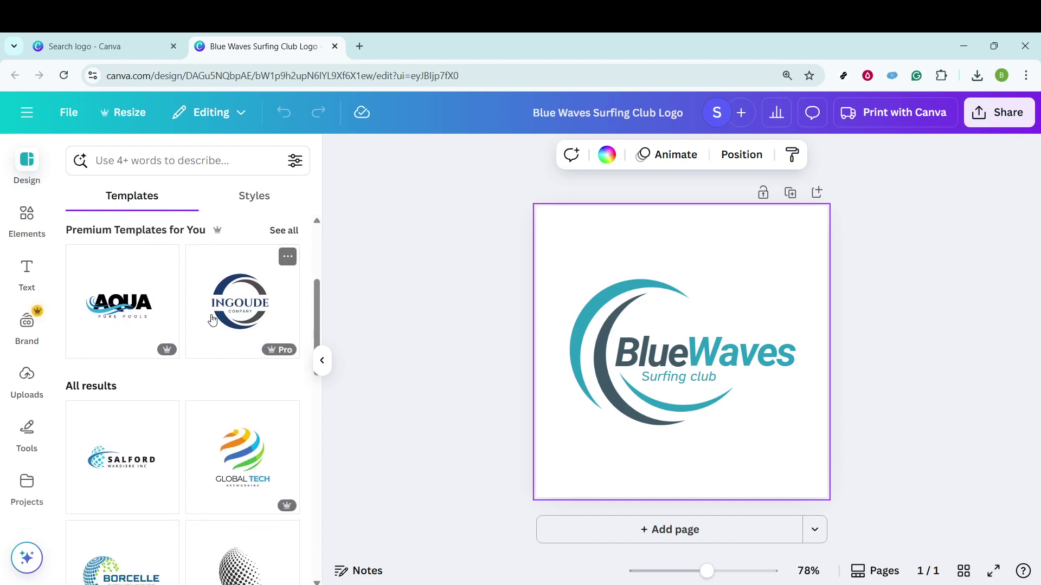
{"action": "scroll", "coordinate": [212, 320], "scroll_direction": "down", "scroll_amount": 3}
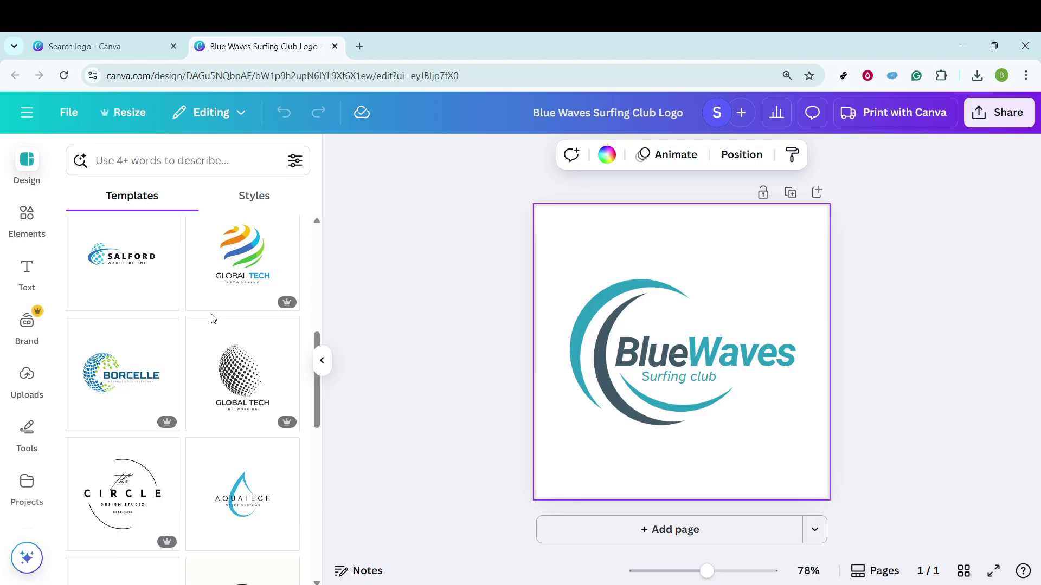
{"action": "scroll", "coordinate": [212, 319], "scroll_direction": "down", "scroll_amount": 3}
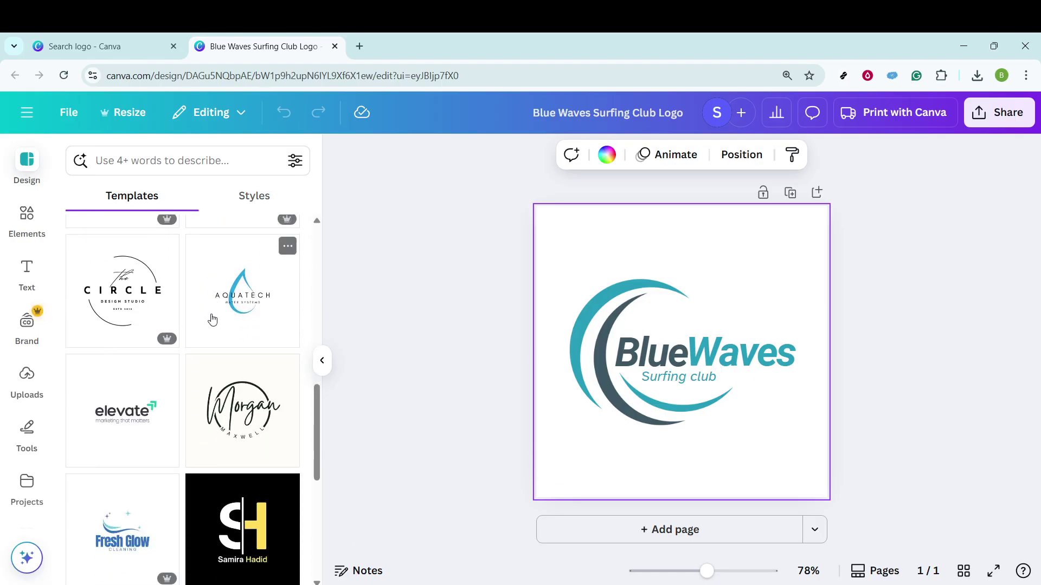
{"action": "scroll", "coordinate": [211, 320], "scroll_direction": "down", "scroll_amount": 5}
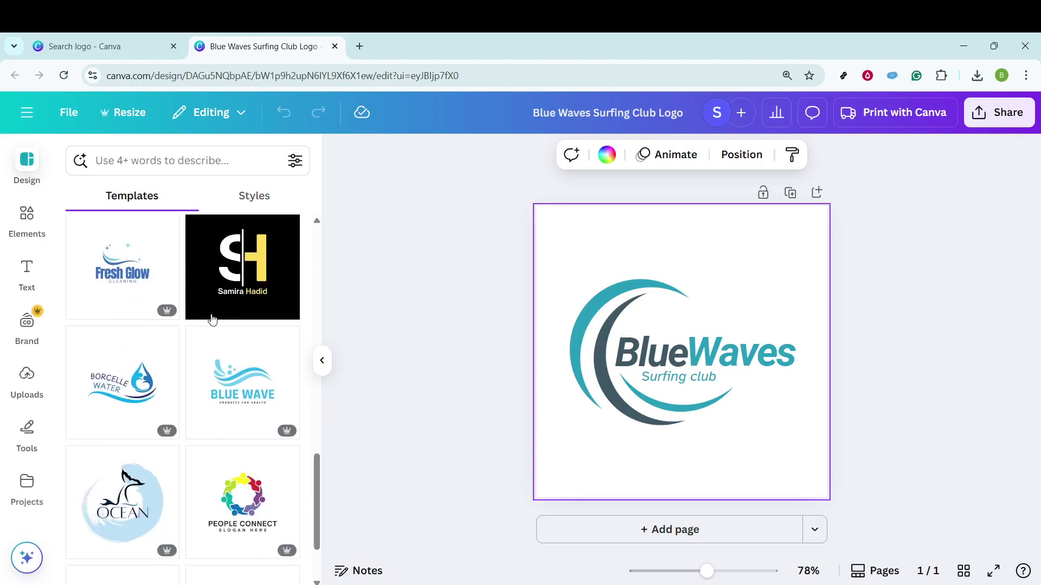
{"action": "scroll", "coordinate": [213, 309], "scroll_direction": "up", "scroll_amount": 1}
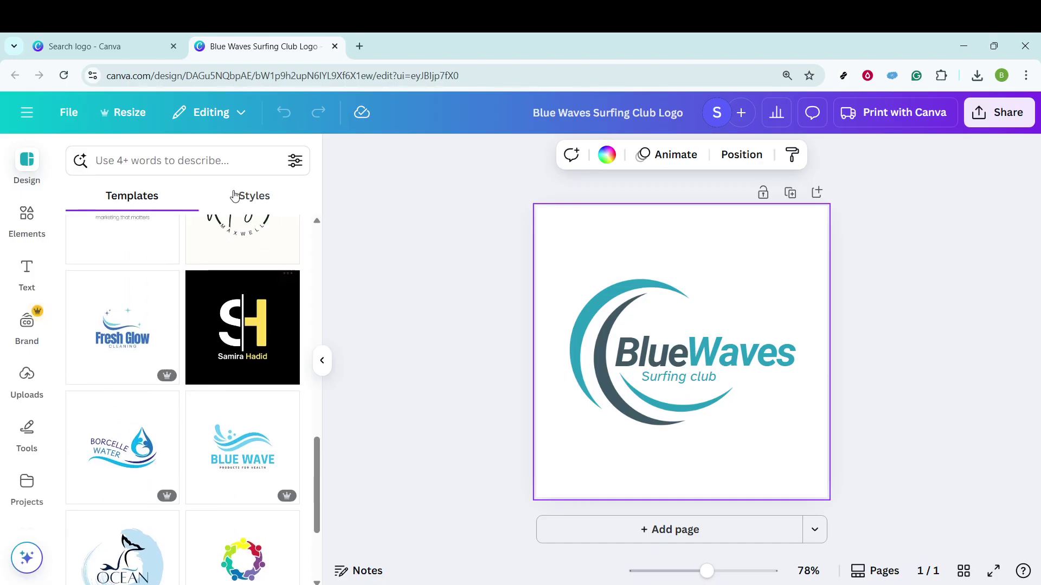
{"action": "left_click", "coordinate": [252, 198]}
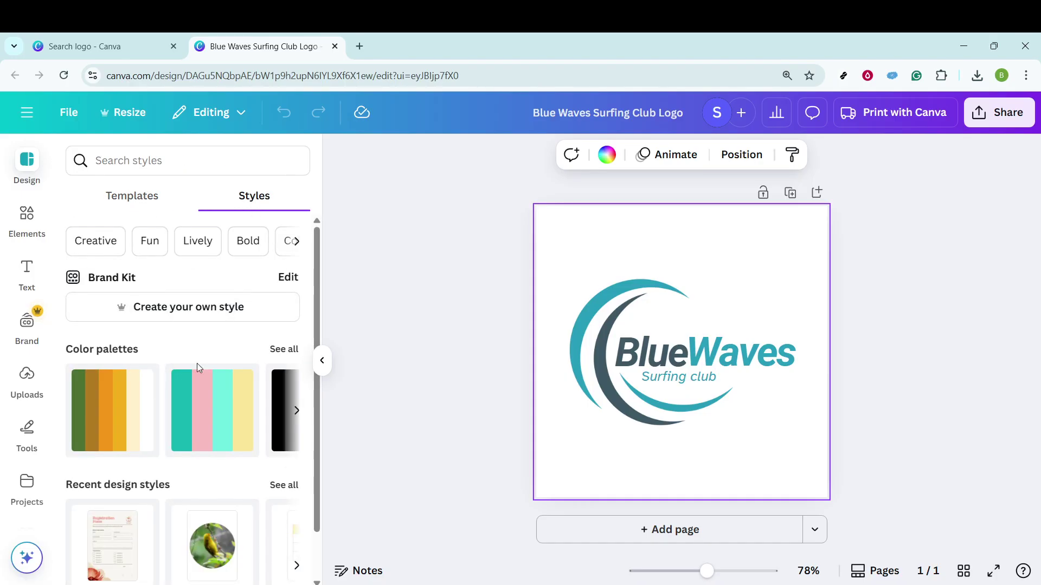
{"action": "scroll", "coordinate": [189, 410], "scroll_direction": "down", "scroll_amount": 1}
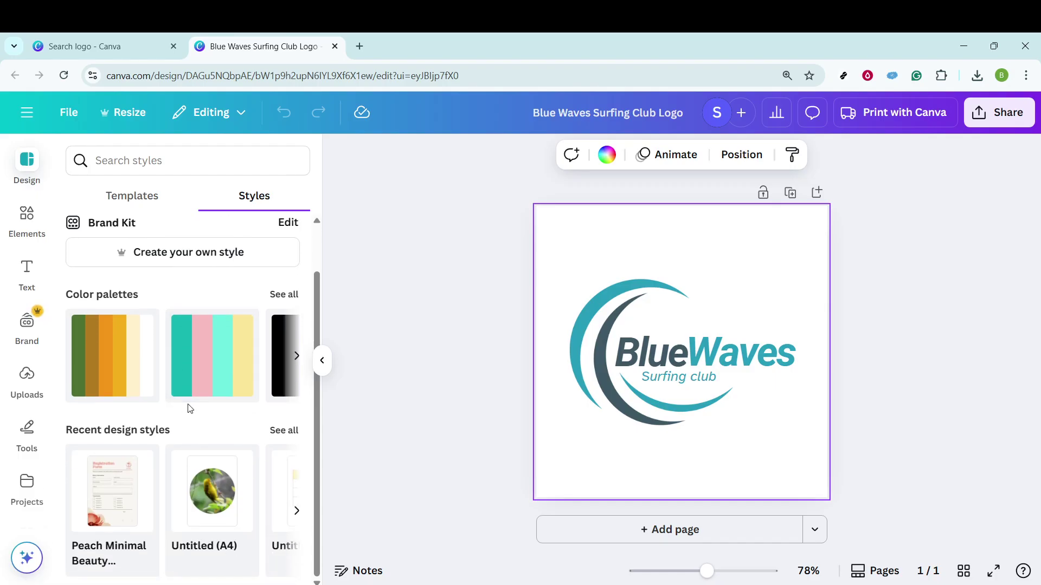
{"action": "scroll", "coordinate": [190, 404], "scroll_direction": "up", "scroll_amount": 1}
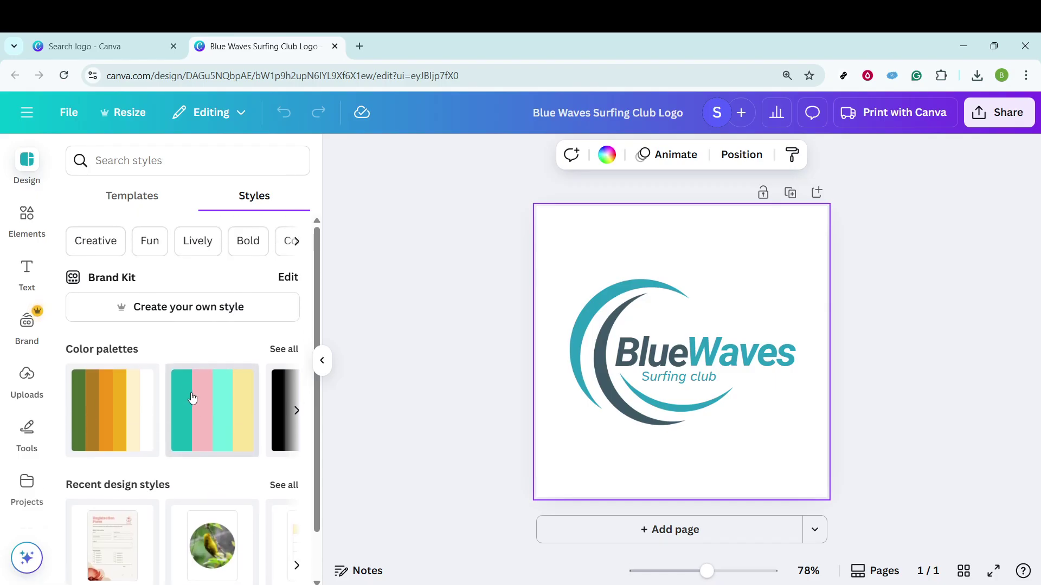
Try a stacked bar chart from the element library on the logo page and undo its placement.
{"action": "left_click", "coordinate": [16, 222]}
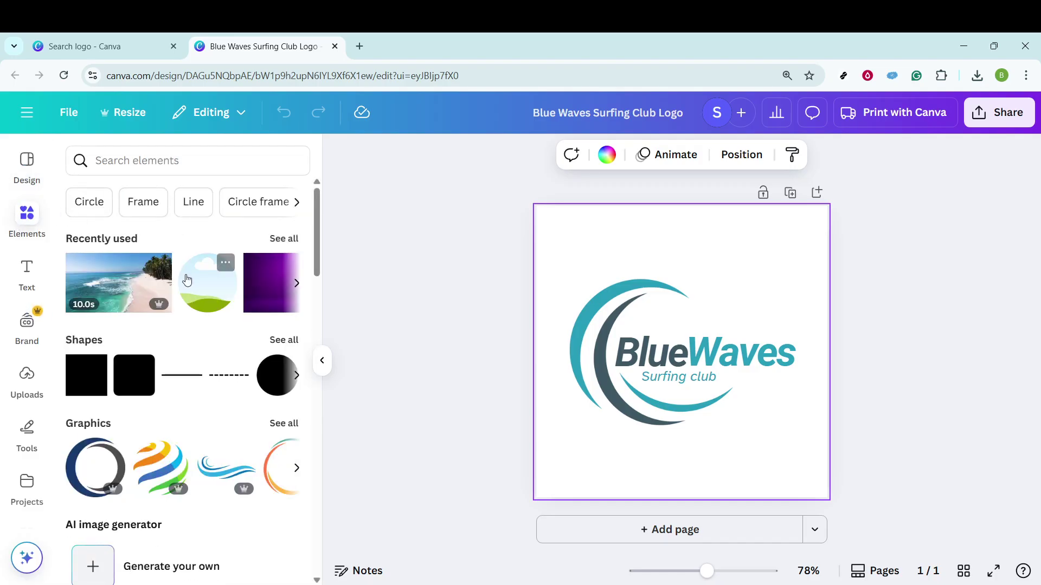
{"action": "scroll", "coordinate": [186, 279], "scroll_direction": "down", "scroll_amount": 3}
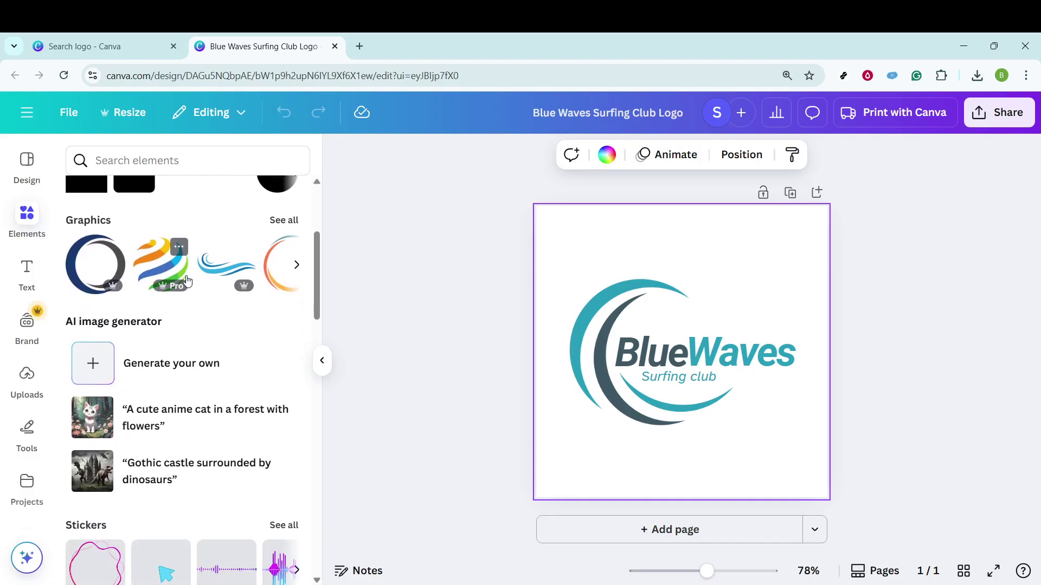
{"action": "scroll", "coordinate": [186, 280], "scroll_direction": "down", "scroll_amount": 1}
{"action": "scroll", "coordinate": [187, 280], "scroll_direction": "down", "scroll_amount": 2}
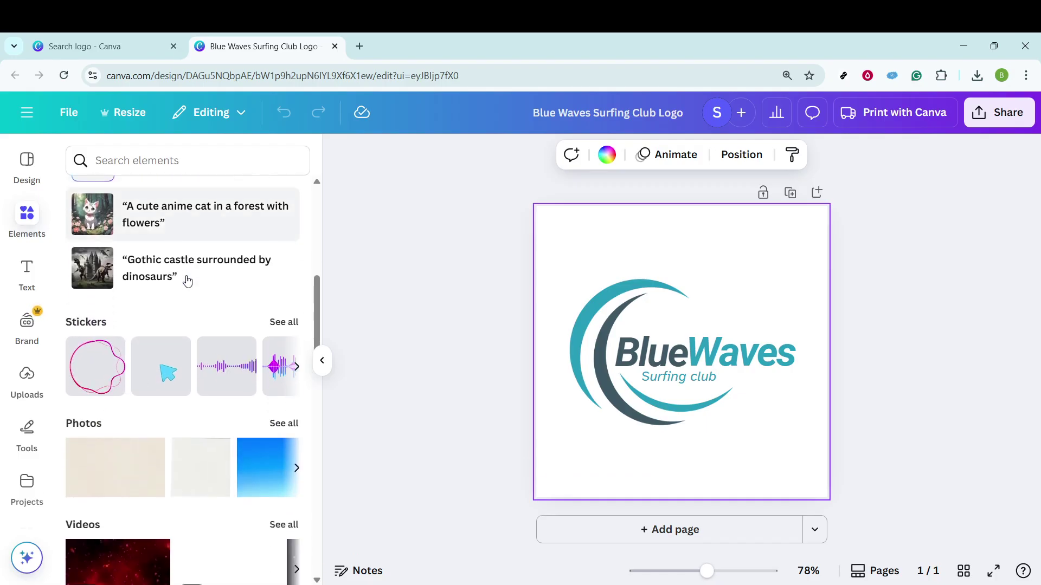
{"action": "scroll", "coordinate": [187, 280], "scroll_direction": "down", "scroll_amount": 4}
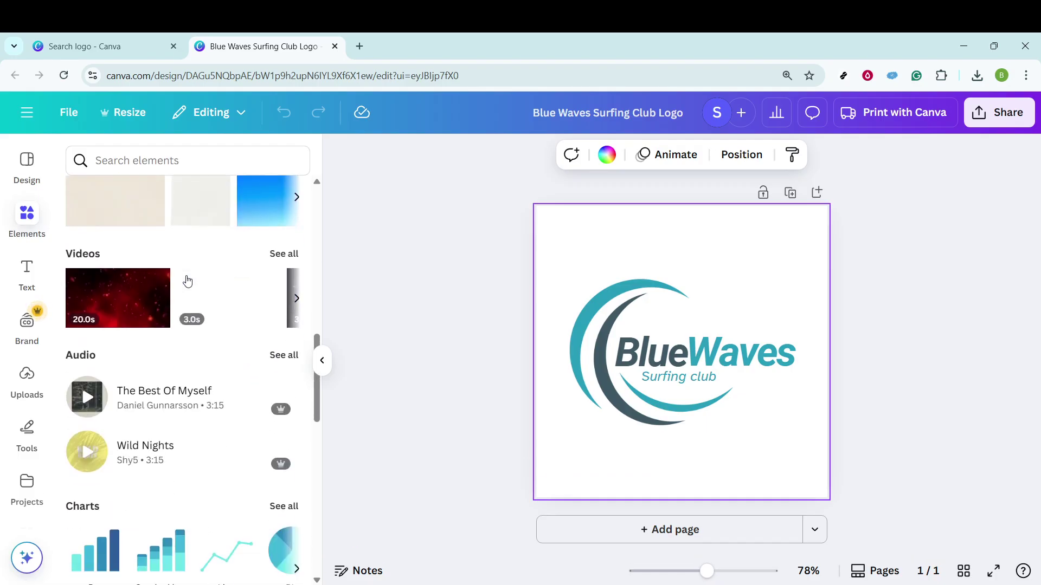
{"action": "scroll", "coordinate": [187, 280], "scroll_direction": "up", "scroll_amount": 4}
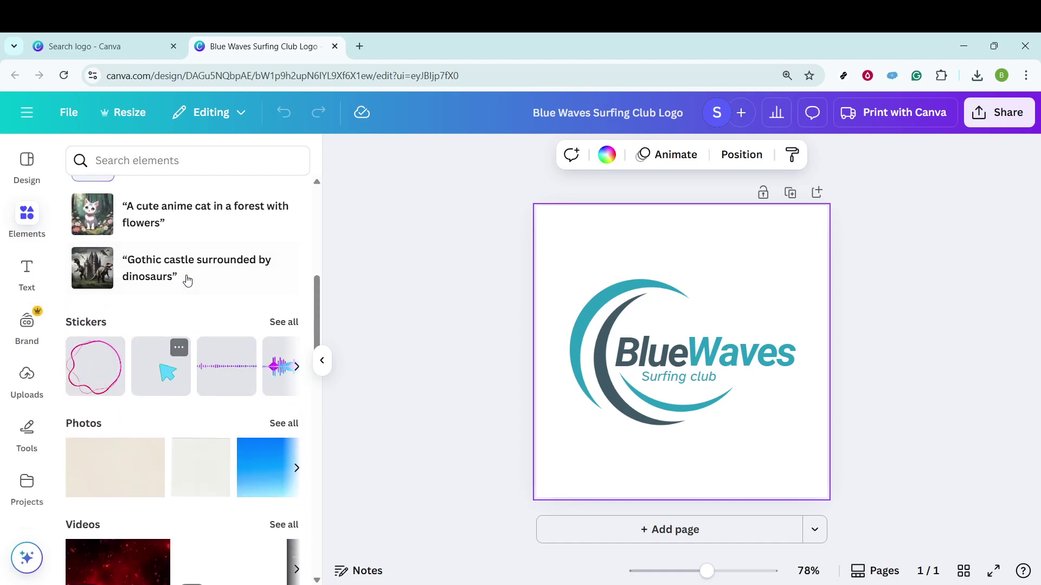
{"action": "scroll", "coordinate": [187, 280], "scroll_direction": "down", "scroll_amount": 5}
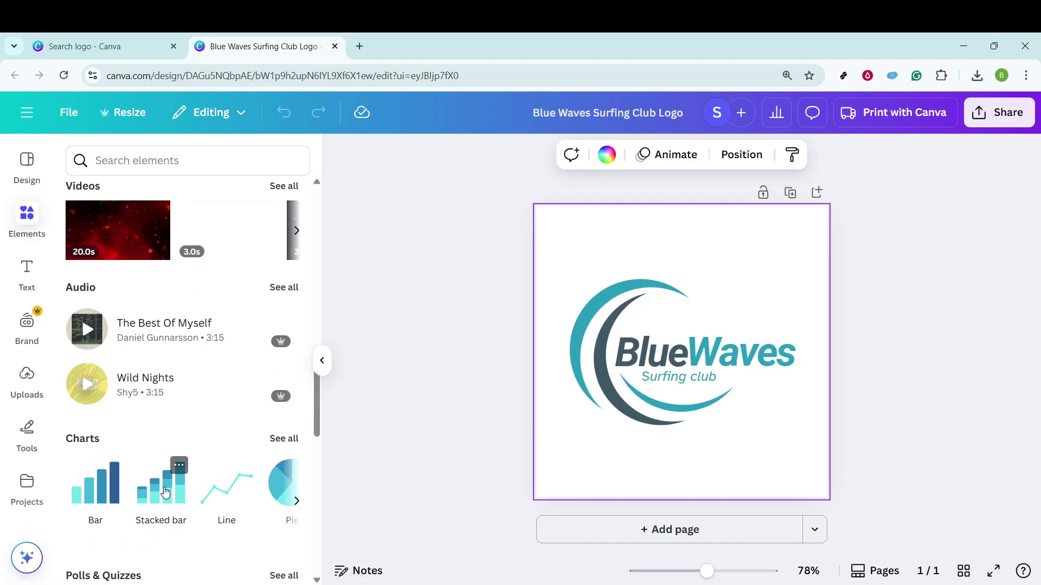
{"action": "left_click_drag", "start_coordinate": [170, 487], "coordinate": [717, 250]}
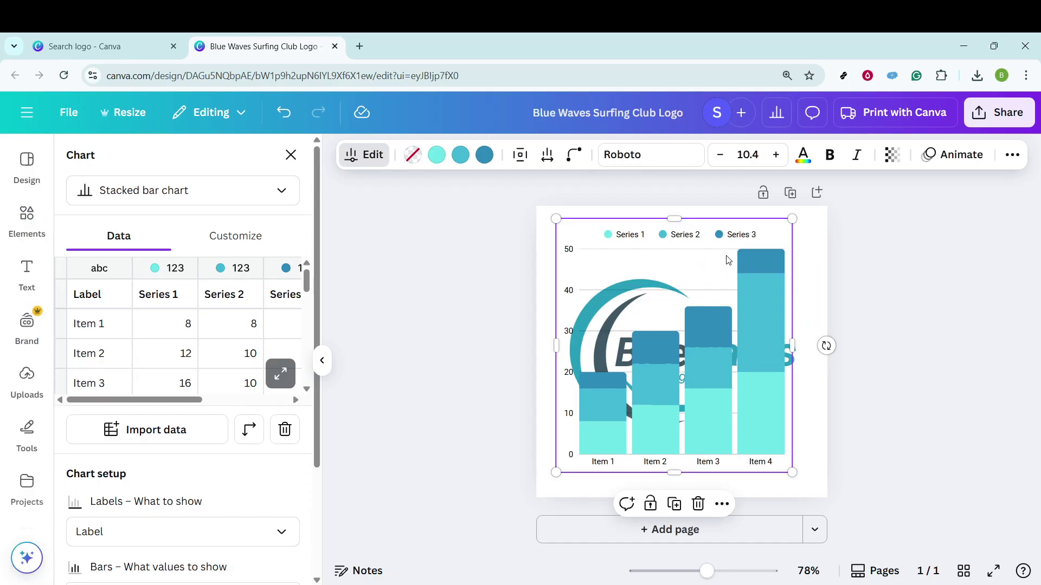
{"action": "key", "text": "ctrl+z"}
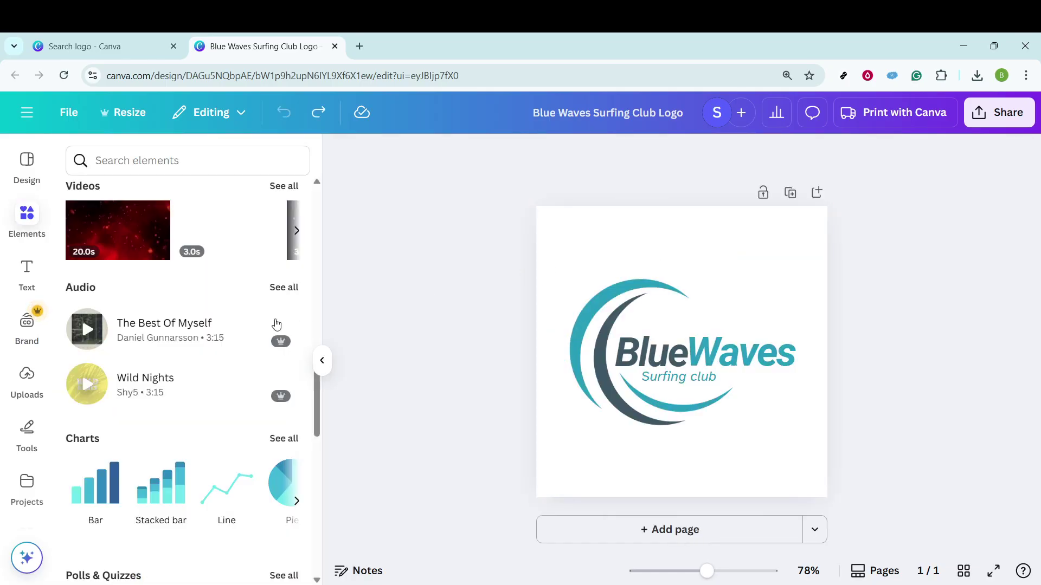
Add the purple audio waveform sticker over the upper part of the logo page and enlarge it slightly.
{"action": "scroll", "coordinate": [234, 364], "scroll_direction": "up", "scroll_amount": 2}
{"action": "scroll", "coordinate": [232, 368], "scroll_direction": "up", "scroll_amount": 10}
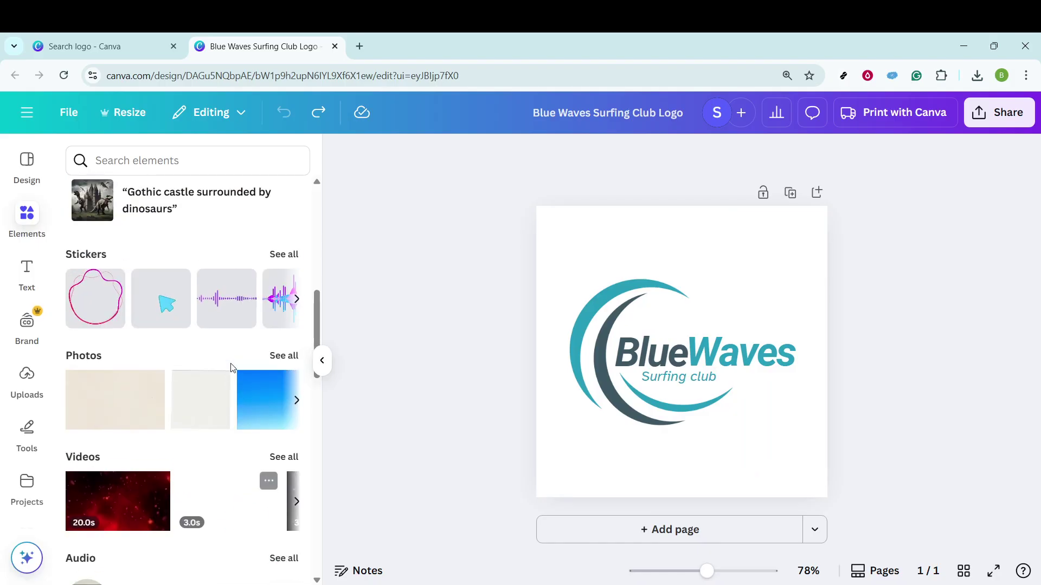
{"action": "scroll", "coordinate": [231, 366], "scroll_direction": "down", "scroll_amount": 5}
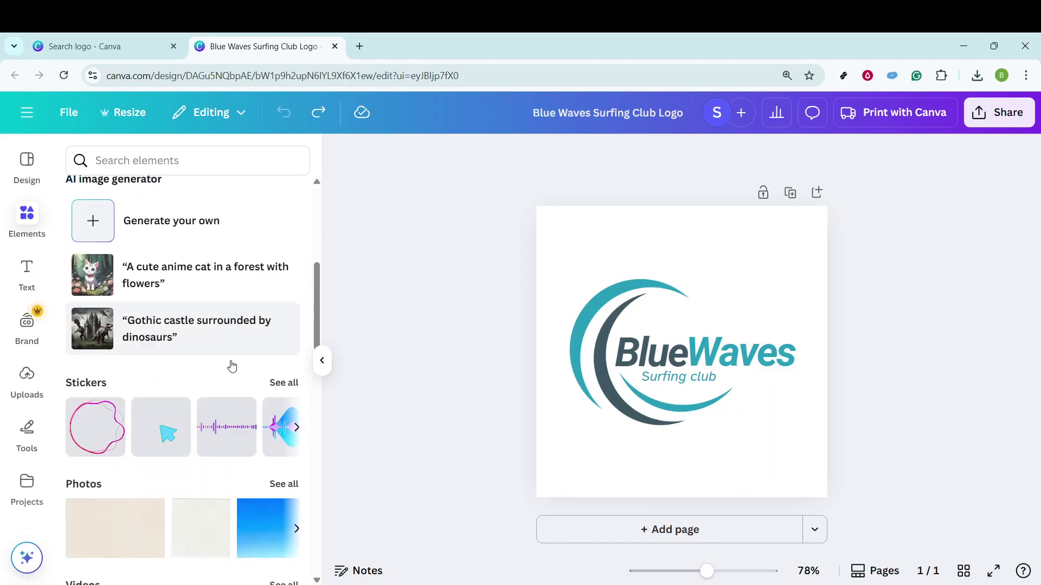
{"action": "left_click_drag", "start_coordinate": [229, 367], "coordinate": [623, 236]}
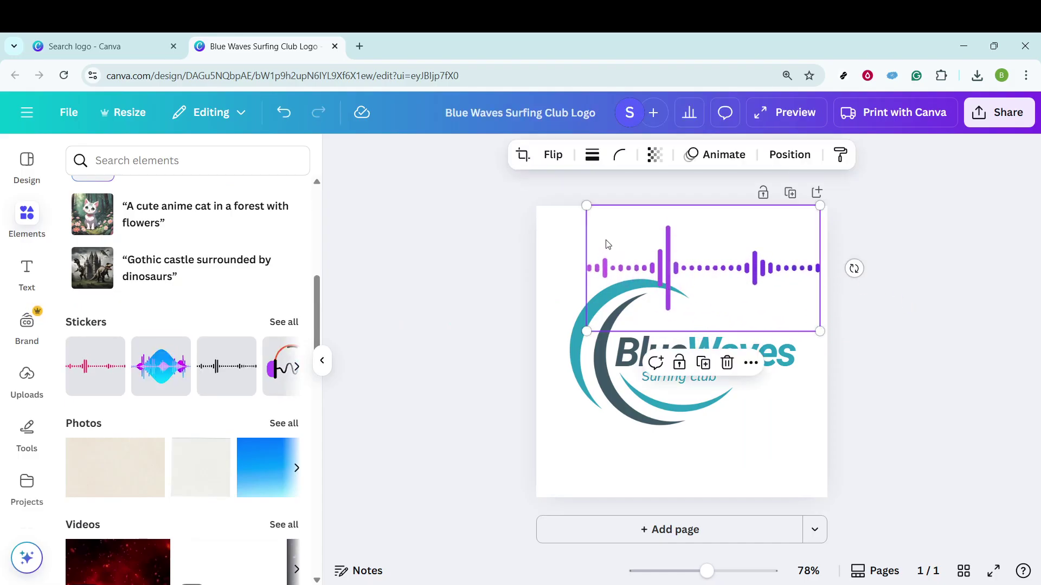
{"action": "left_click_drag", "start_coordinate": [584, 206], "coordinate": [565, 194]}
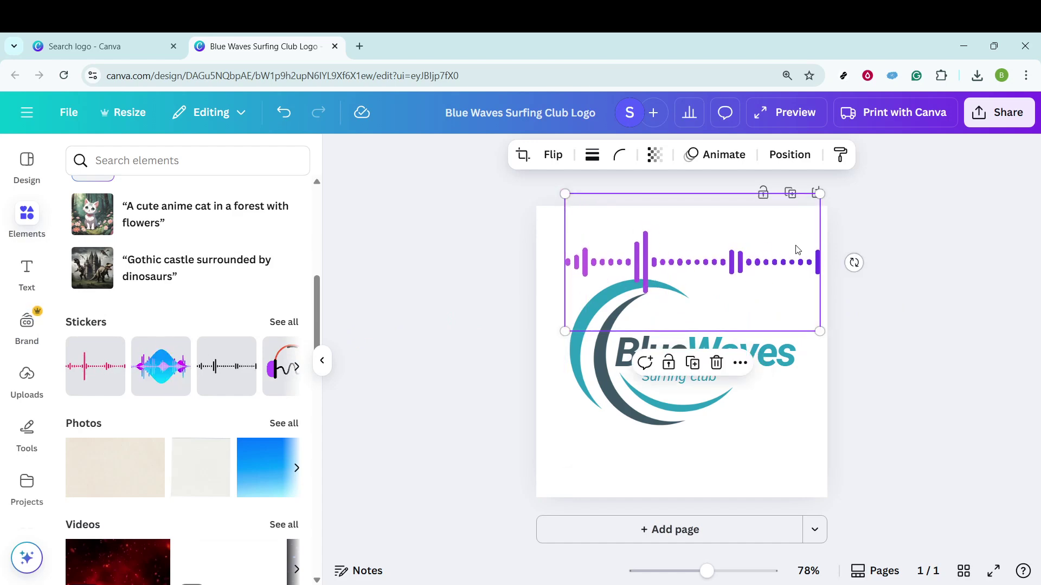
Move the purple audio waveform sticker down so it runs across the BlueWaves text and crescents, and deselect it.
{"action": "left_click_drag", "start_coordinate": [766, 232], "coordinate": [764, 317]}
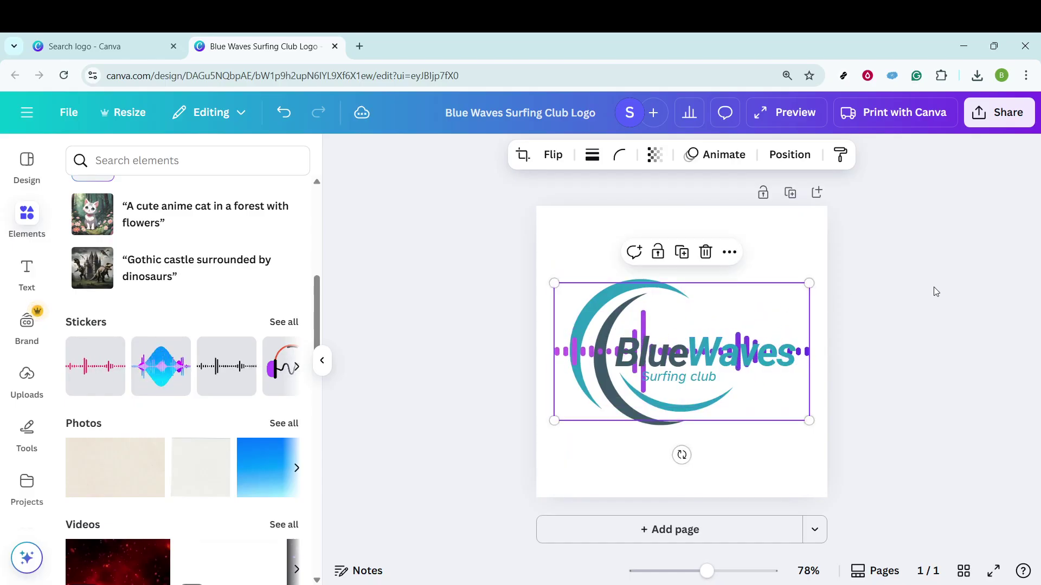
{"action": "left_click", "coordinate": [907, 269]}
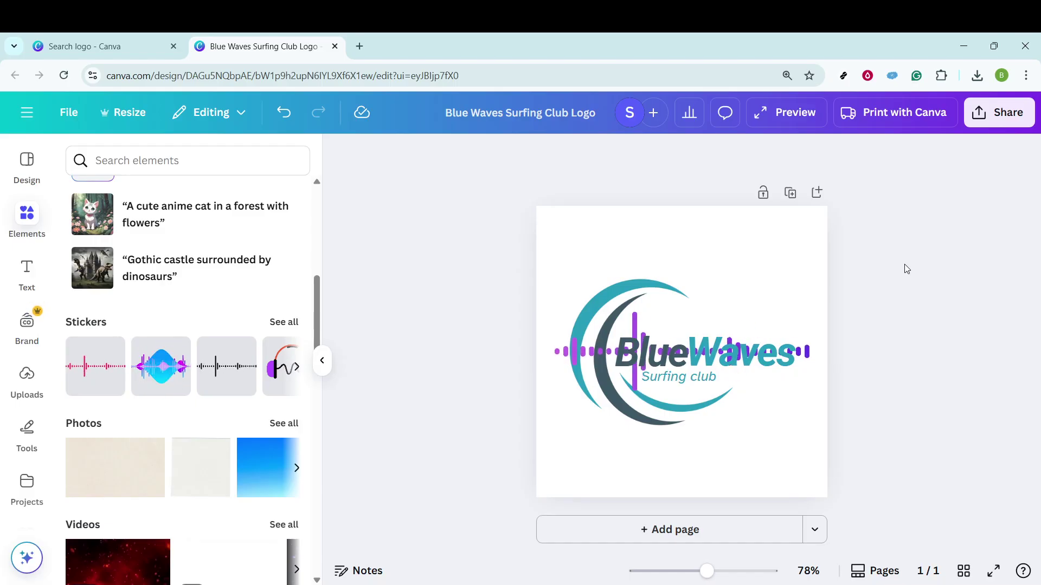
Look through the file types available for downloading the logo design, and close the download options without exporting.
{"action": "left_click", "coordinate": [1013, 113]}
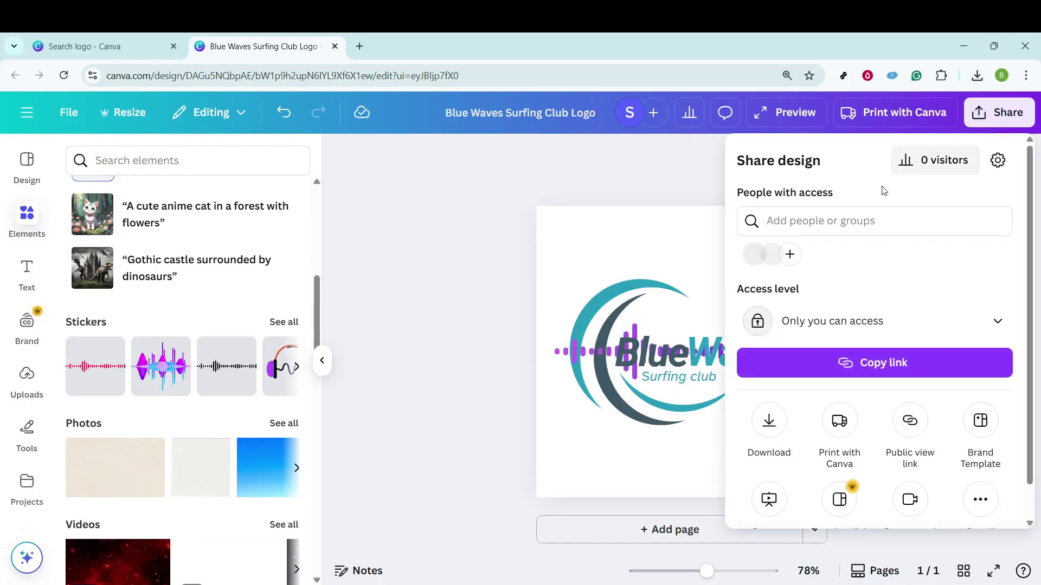
{"action": "left_click", "coordinate": [769, 421]}
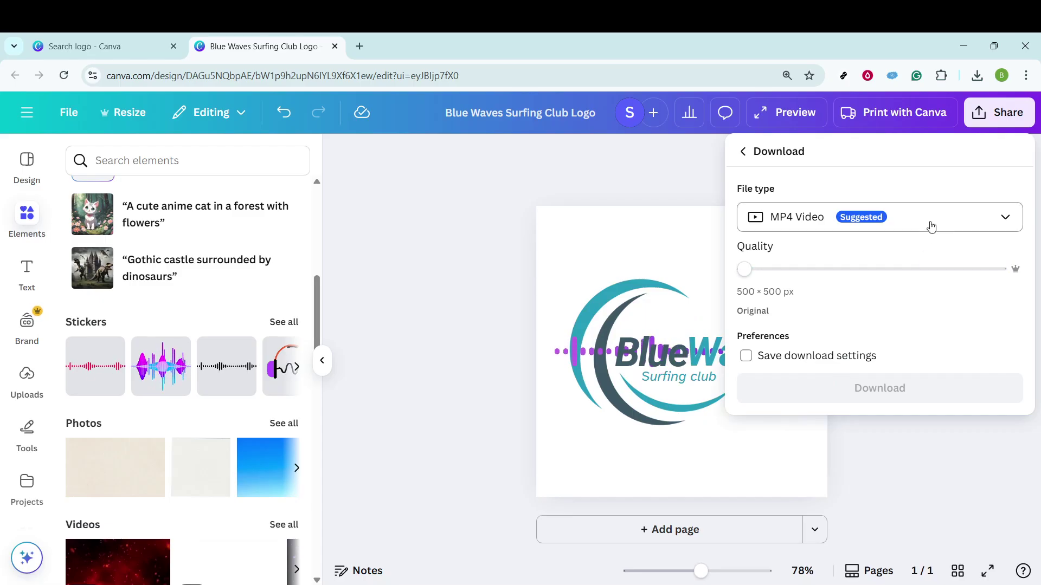
{"action": "left_click", "coordinate": [930, 226]}
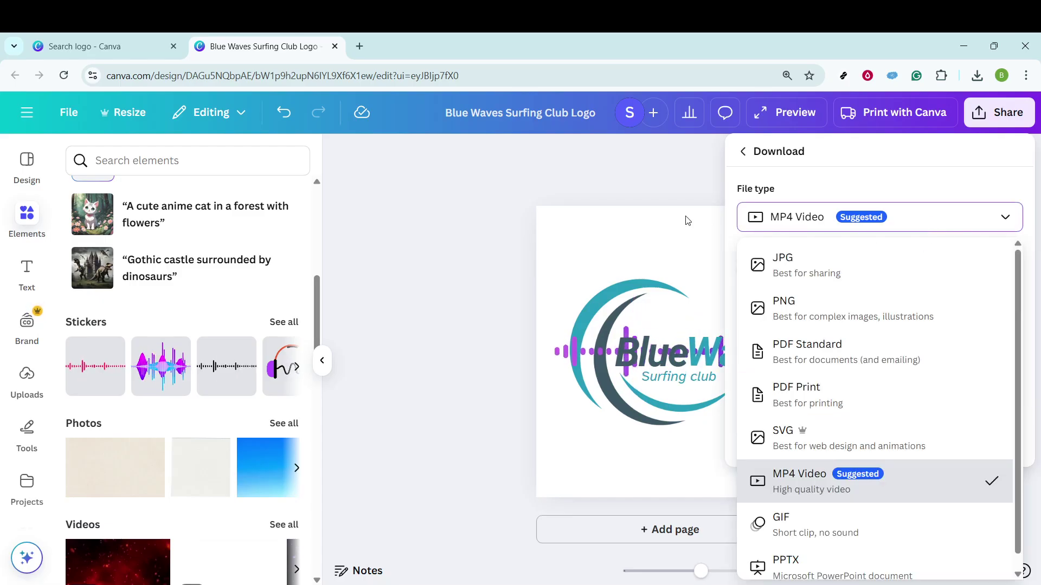
{"action": "left_click", "coordinate": [633, 175]}
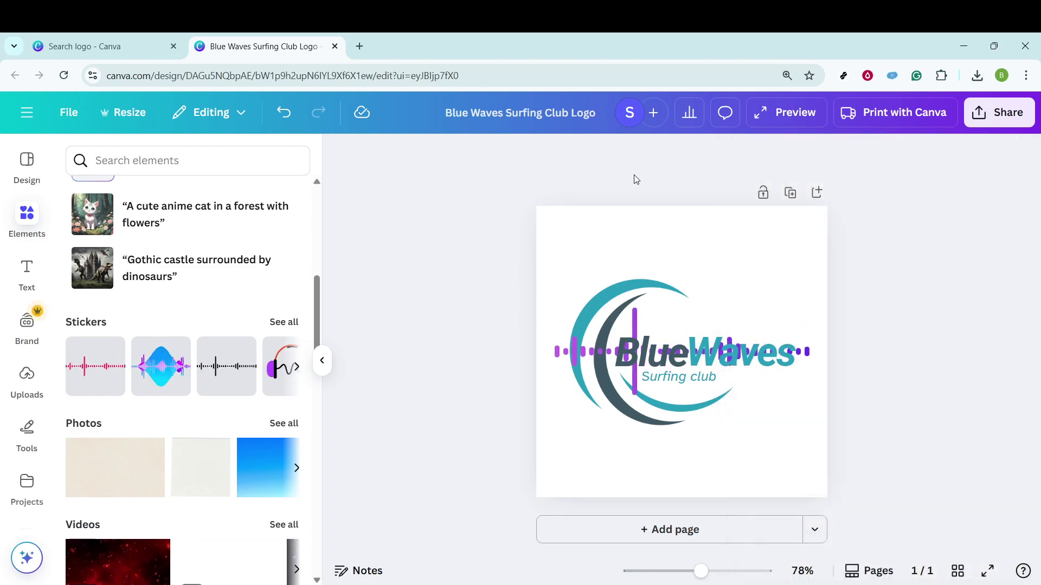